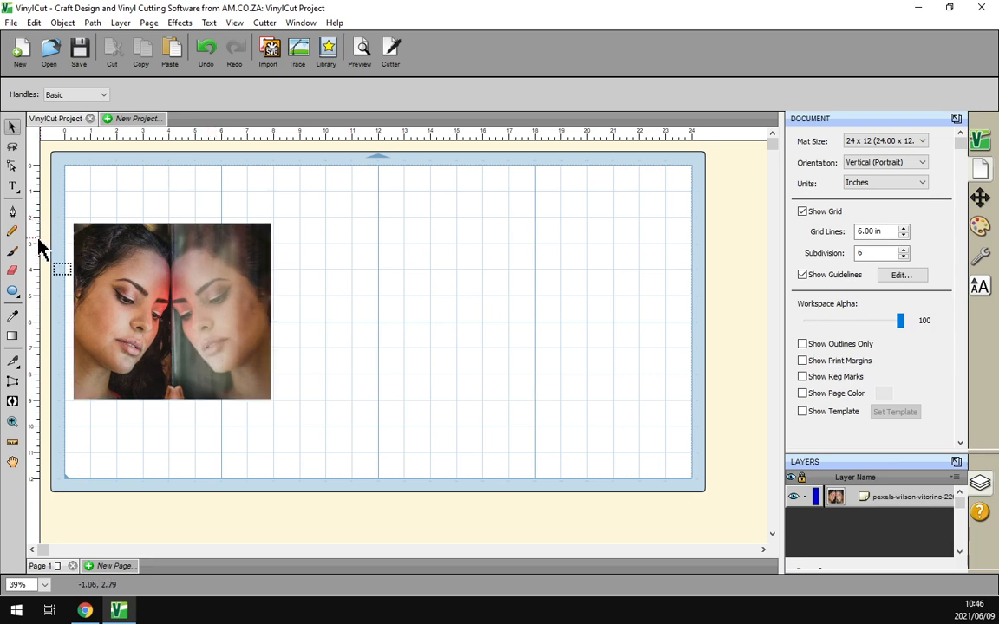
left_click(12, 290)
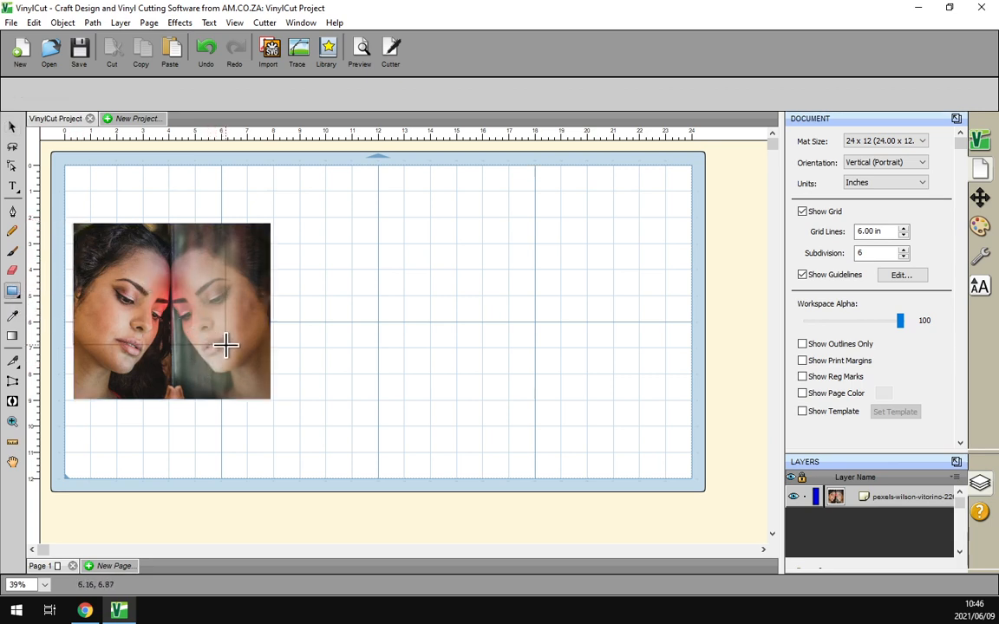
left_click(266, 397)
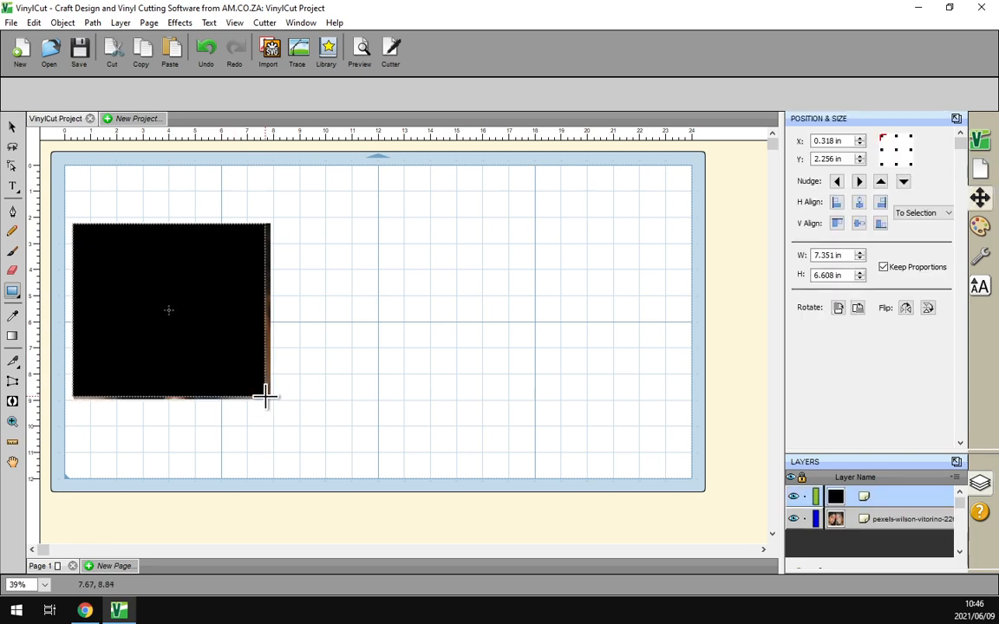
left_click(4, 290)
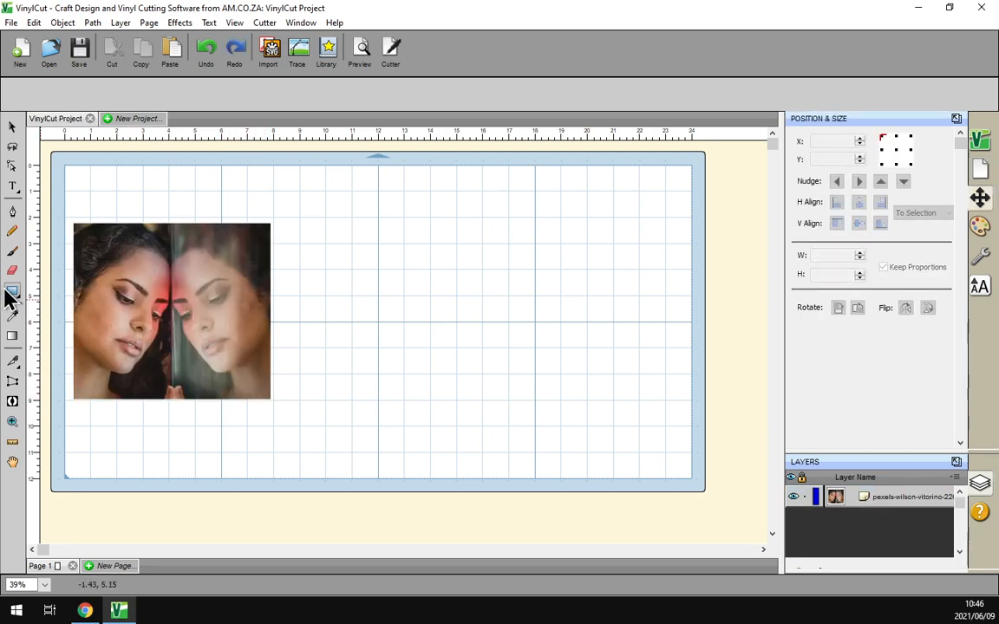
- Draw an ellipse about 7.46 by 6.69 in that spans the full width and height of the photo
left_click(4, 291)
left_click(65, 329)
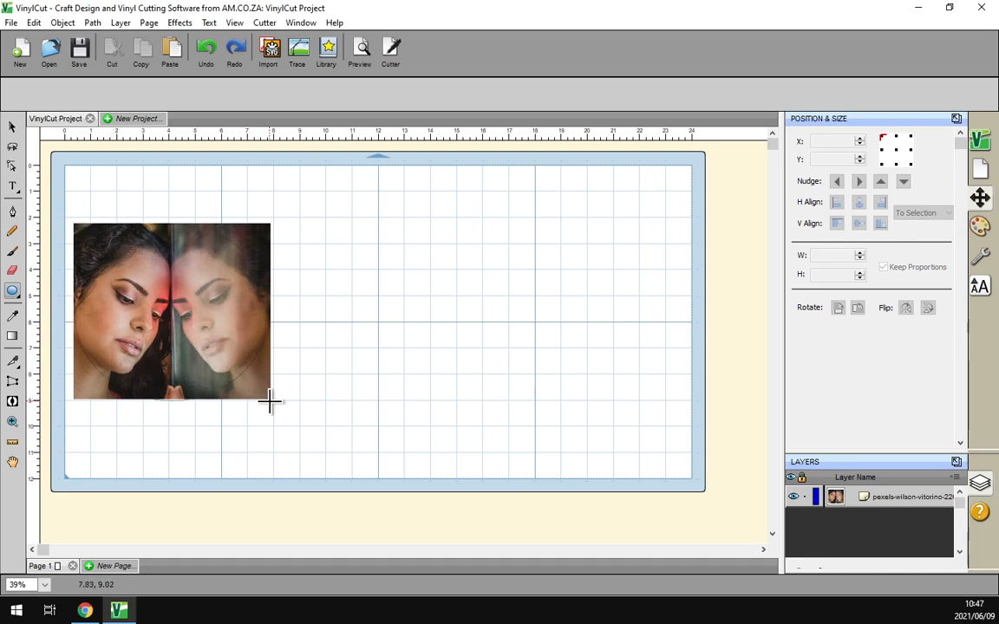
left_click_drag(74, 224, 269, 399)
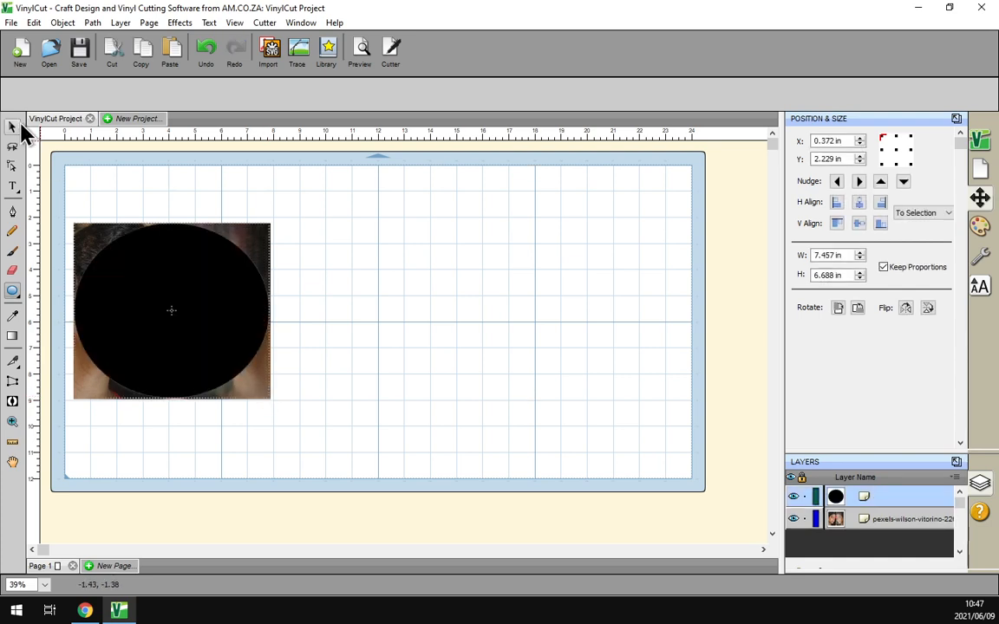
left_click(13, 128)
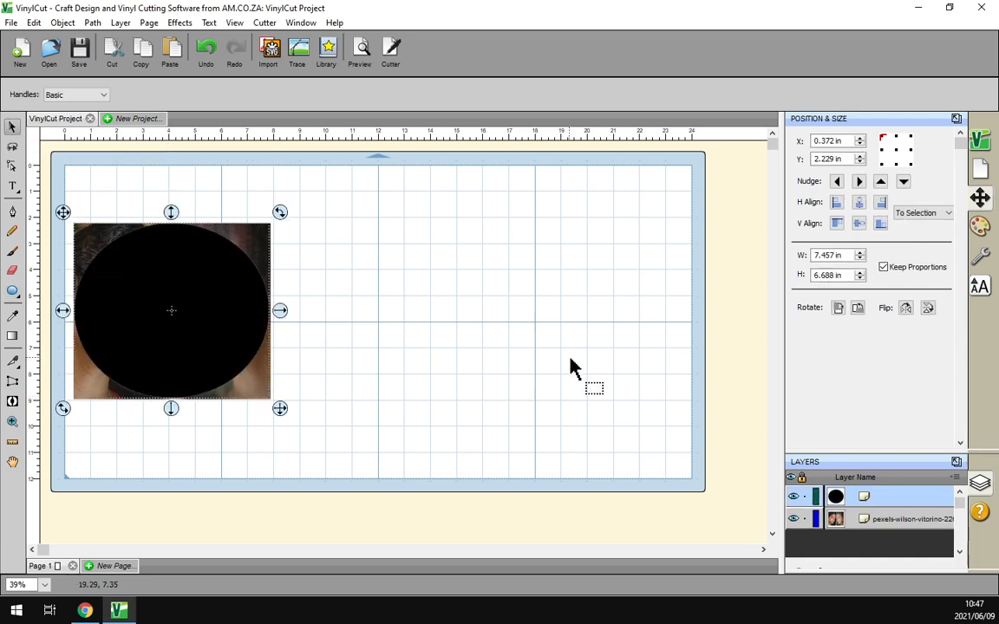
- Duplicate the photo and ellipse twice side by side across the mat, and bring the third ellipse in front of its photo
left_click_drag(333, 461, 50, 165)
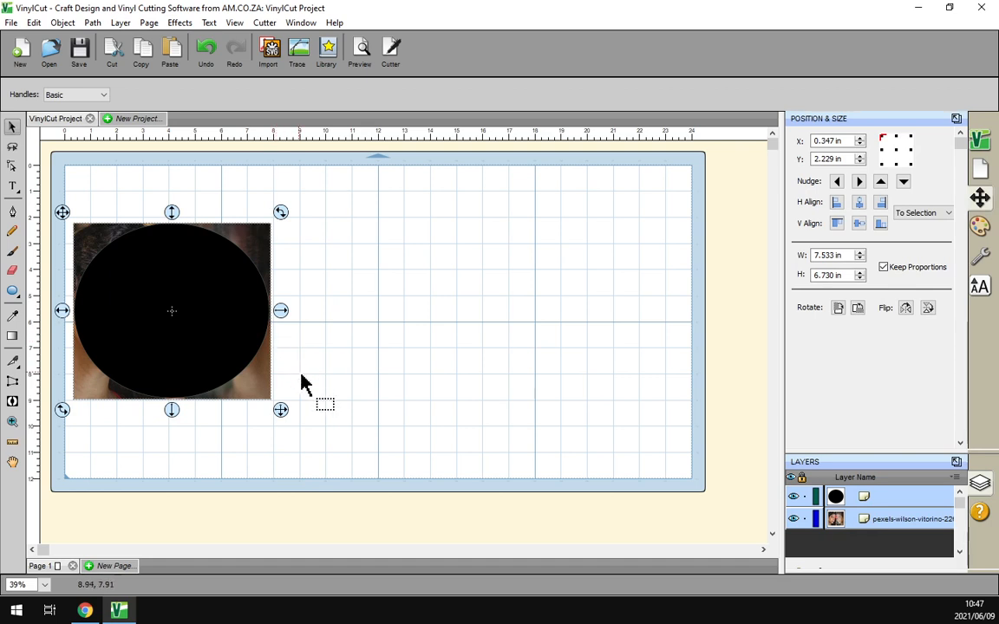
key("ctrl+d")
left_click_drag(221, 330, 605, 335)
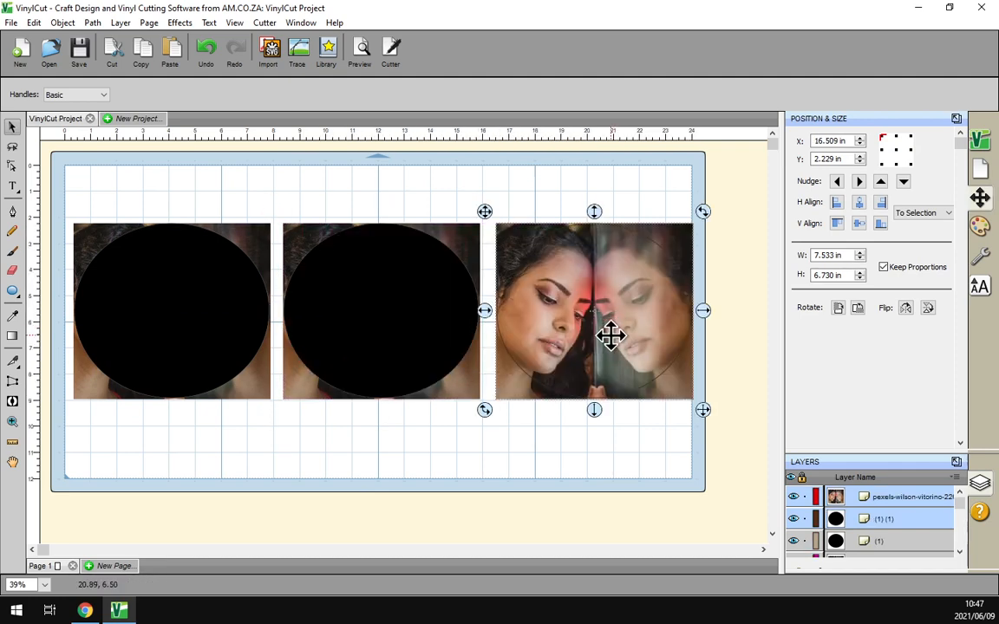
left_click(581, 444)
left_click_drag(881, 518, 893, 497)
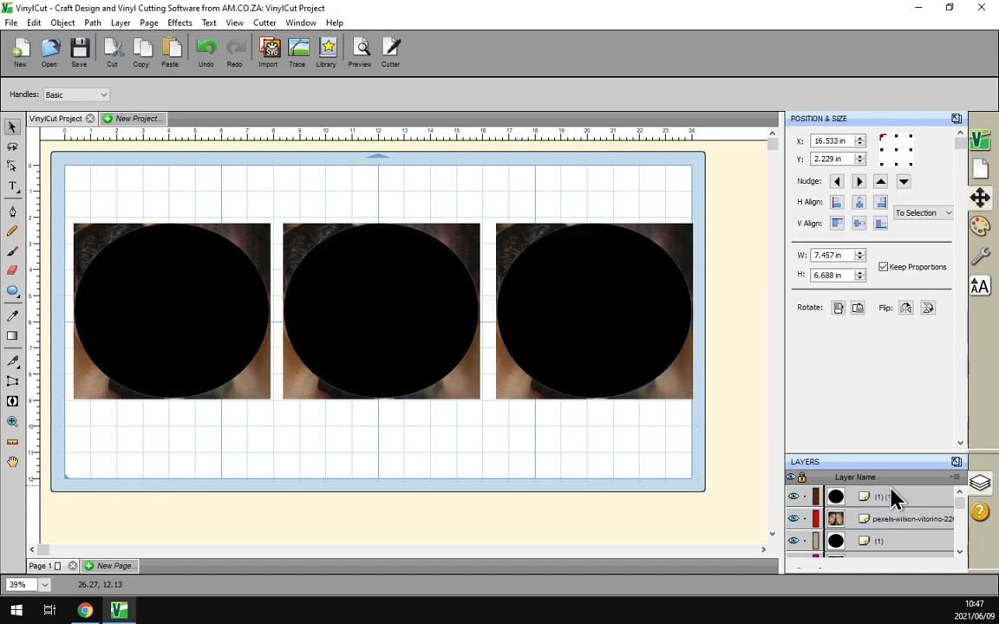
- Set the stroke of the ellipse on the first photo to None, keeping its black fill
left_click(198, 308)
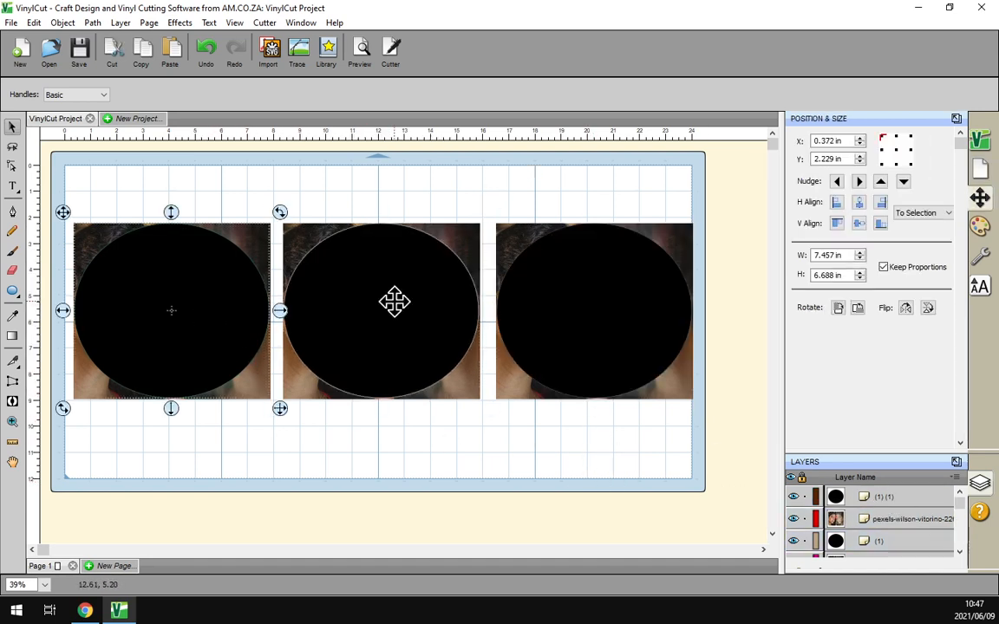
left_click(981, 227)
left_click(889, 200)
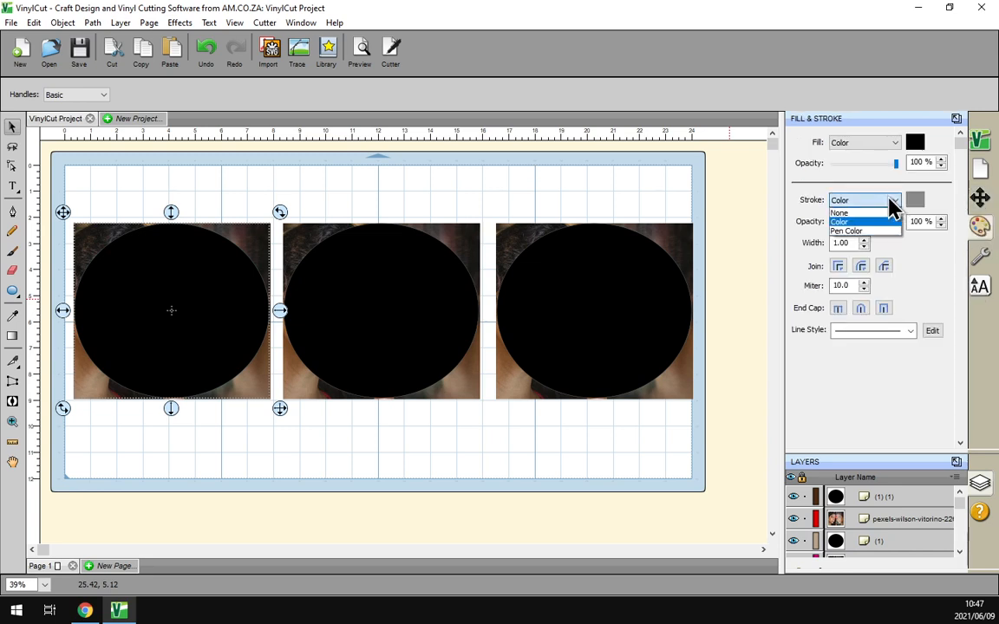
left_click(862, 213)
- Set the middle ellipse's stroke to None and fill it with grey 8E8E8E
left_click(404, 313)
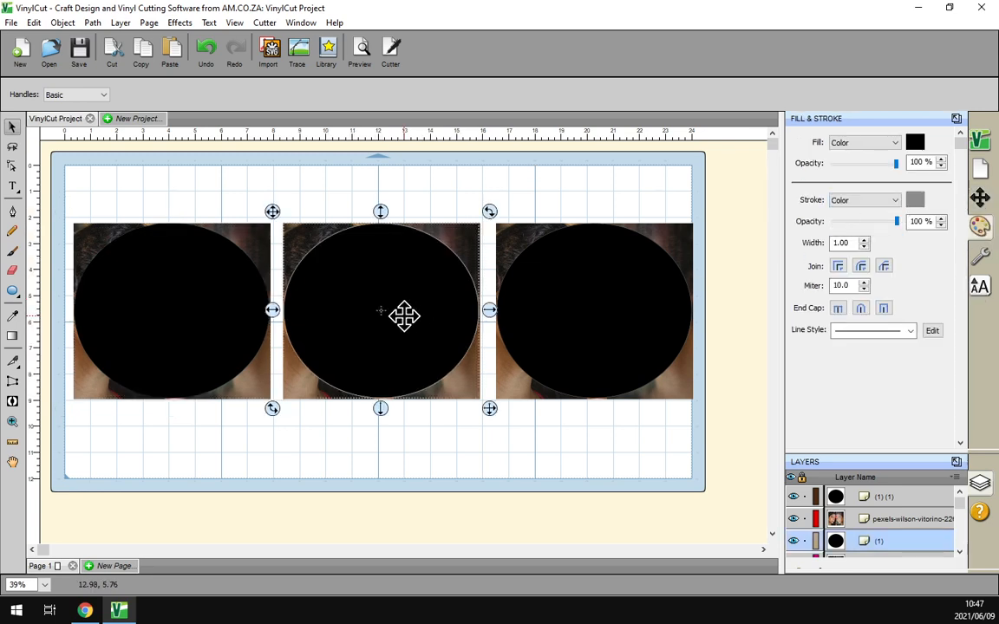
left_click(887, 204)
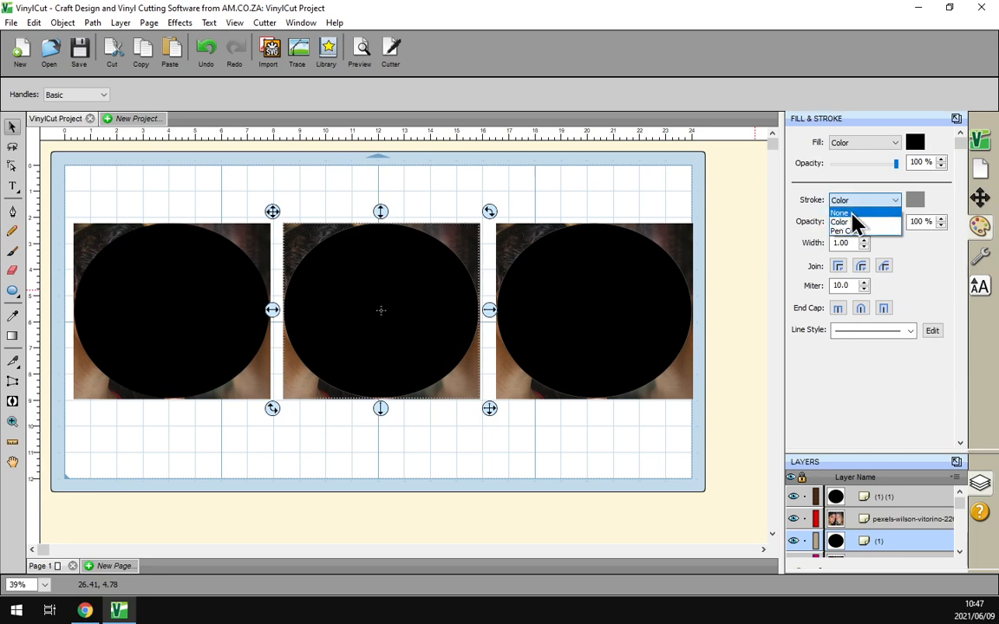
left_click(860, 213)
left_click(915, 143)
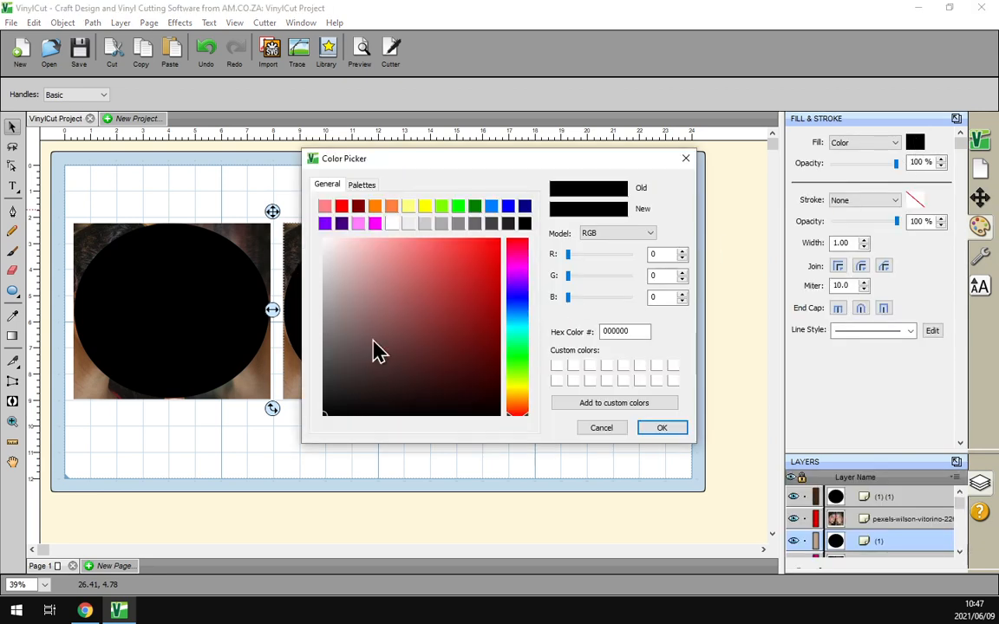
left_click(323, 317)
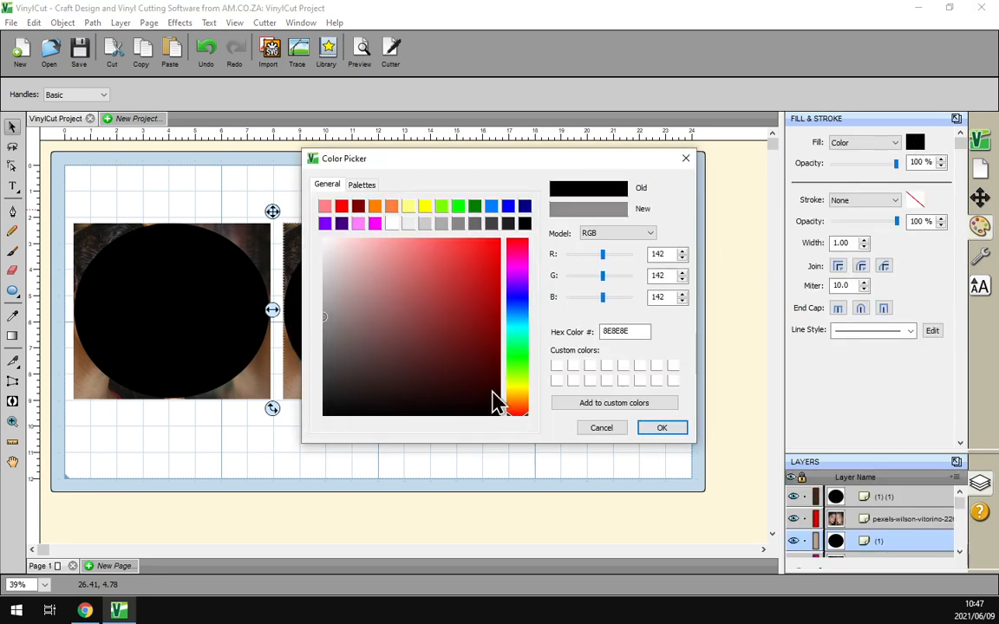
left_click(661, 429)
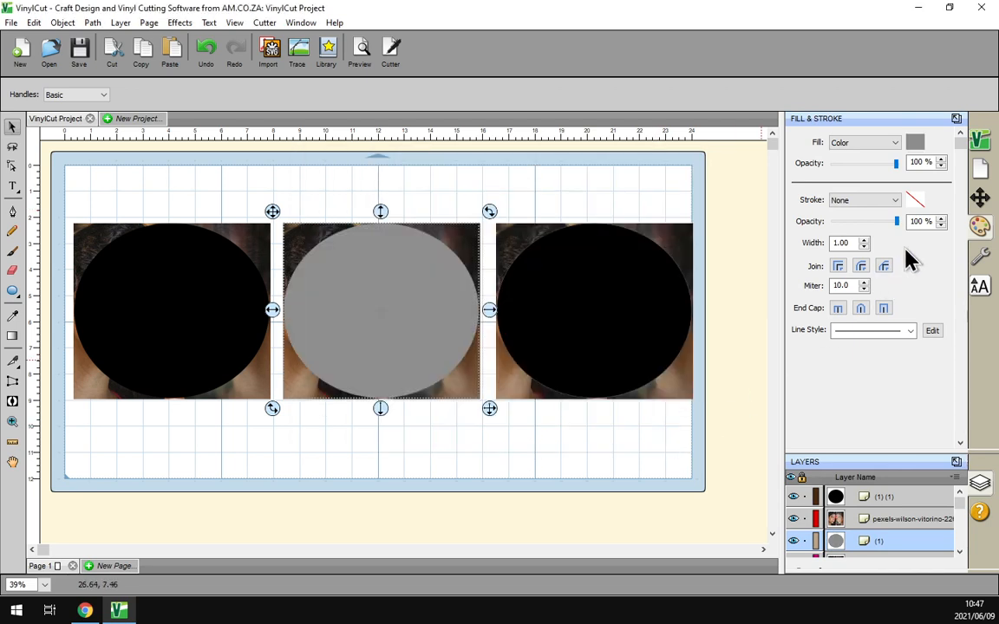
- Set the third ellipse's stroke to None and fill it with white
left_click(620, 305)
left_click(847, 202)
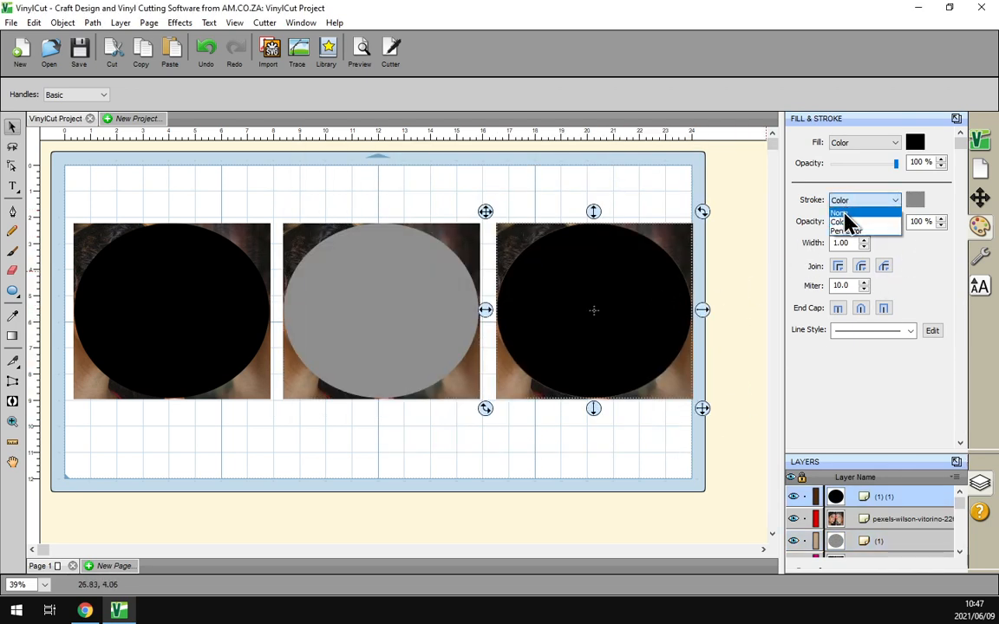
left_click(854, 213)
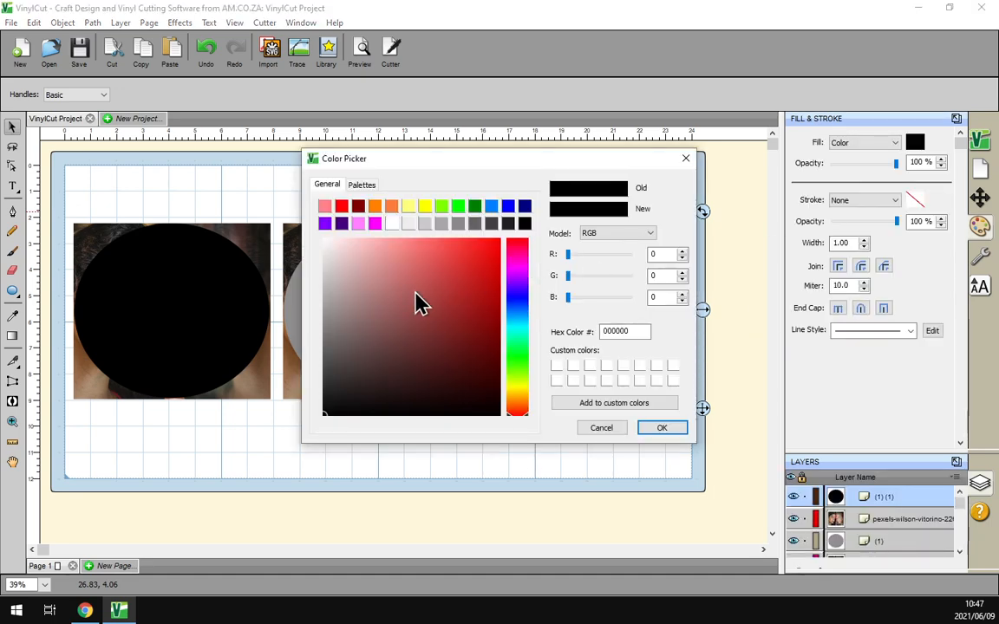
mouse_move(419, 304)
left_mouse_down()
mouse_move(323, 261)
mouse_move(324, 241)
left_mouse_up()
left_click(662, 427)
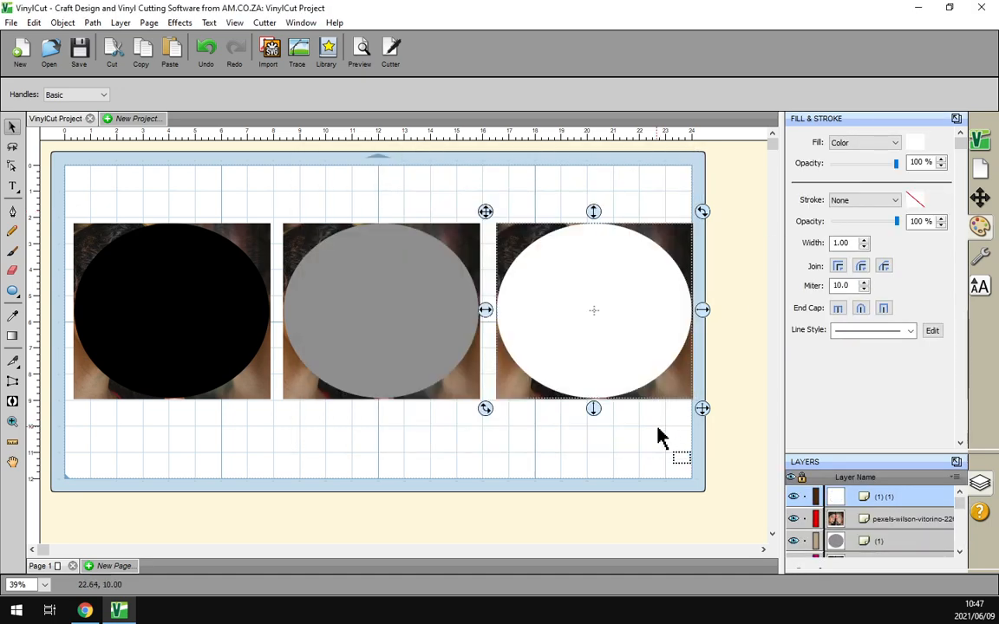
left_click(635, 481)
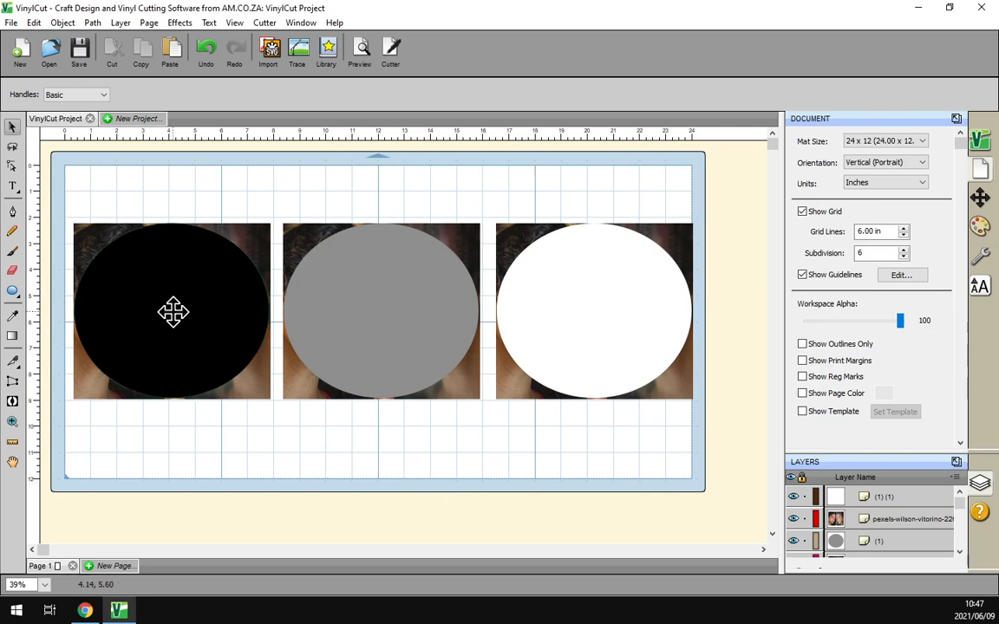
- Set a clip mask on the first photo using its black ellipse
left_click_drag(56, 190, 279, 452)
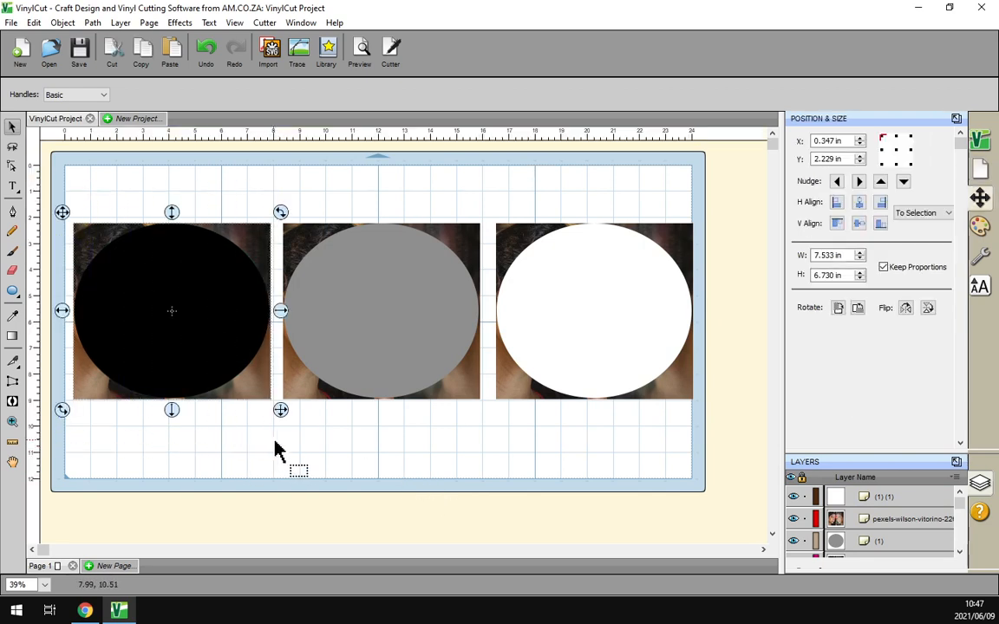
left_click(62, 24)
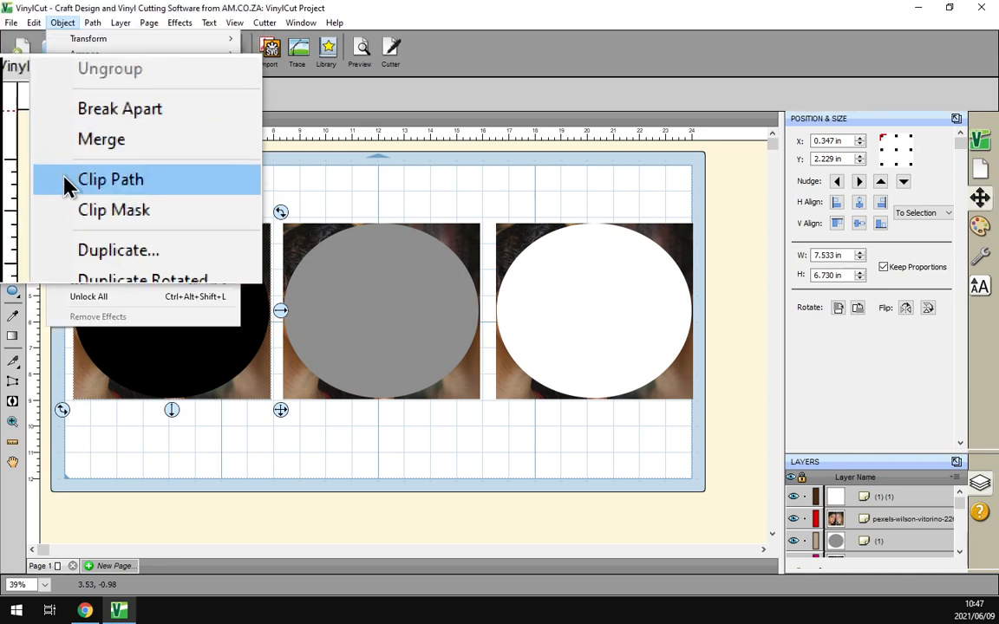
mouse_move(77, 202)
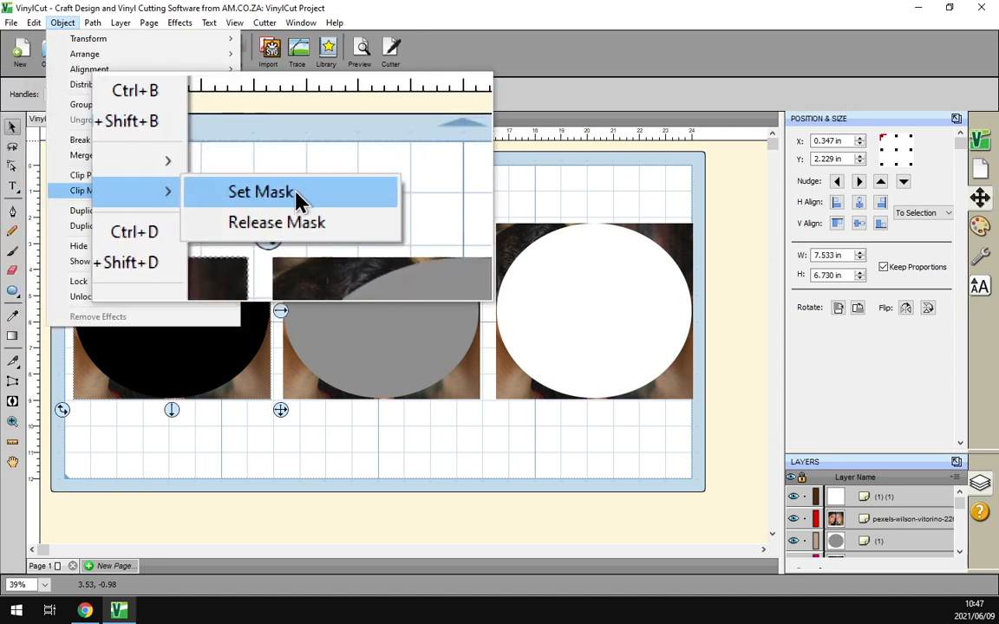
left_click(295, 197)
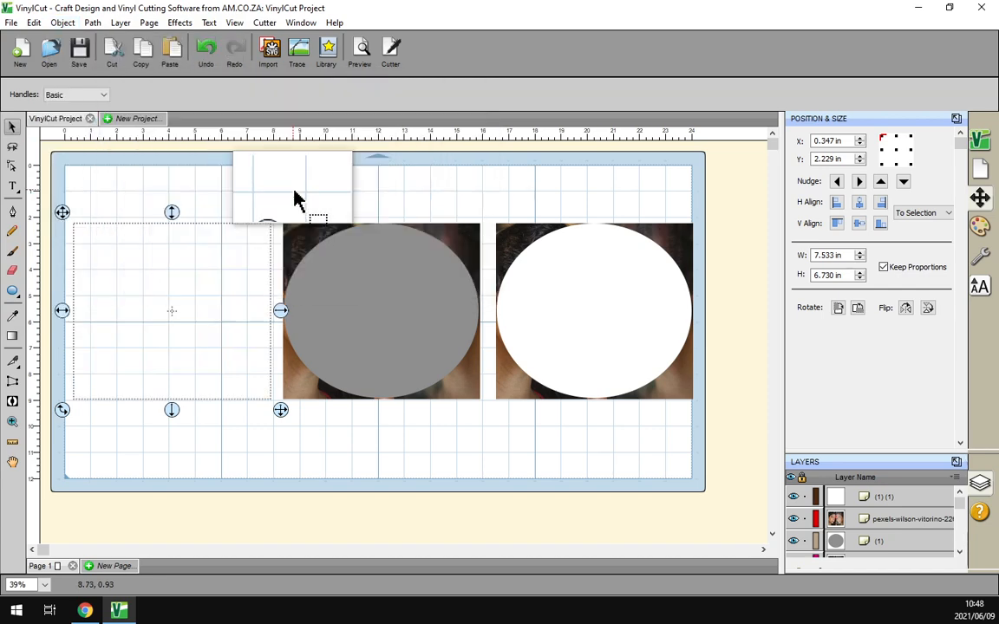
left_click(199, 243)
left_click(161, 289)
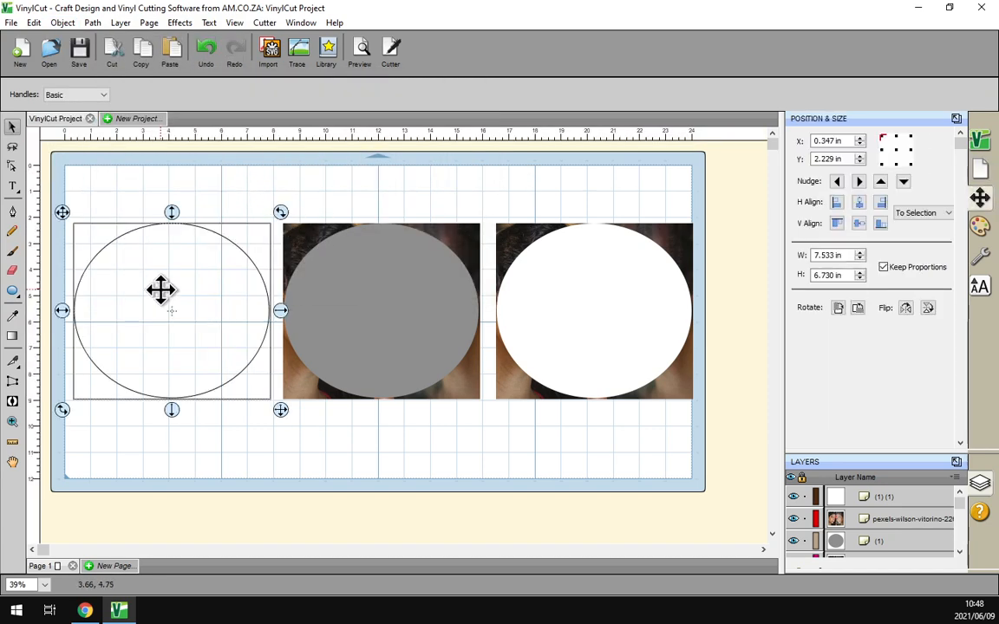
left_click(210, 178)
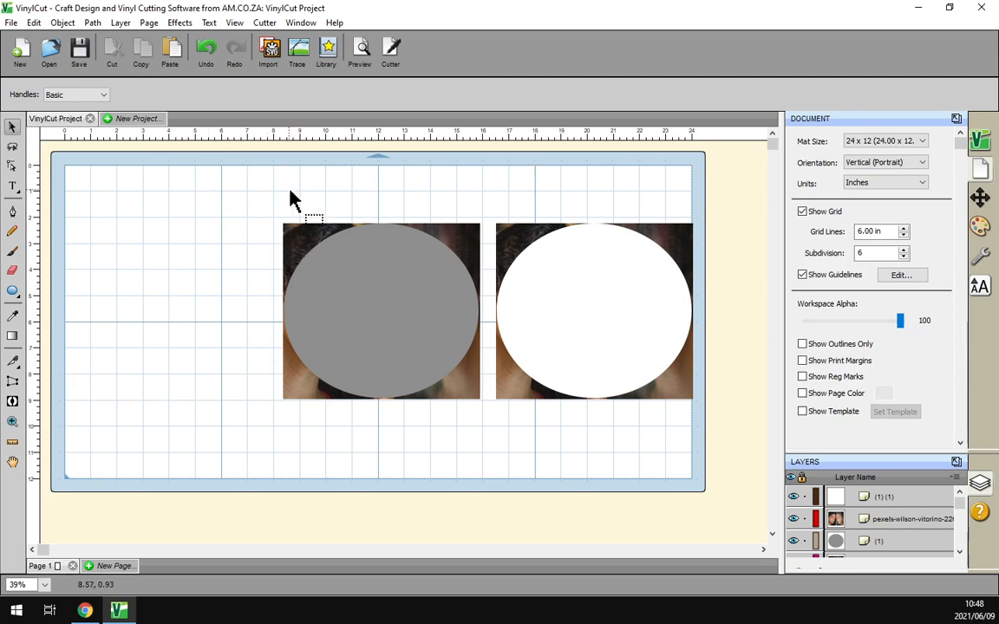
- Set the clipping style of the middle photo and its grey ellipse to Mask
left_click_drag(271, 200, 490, 430)
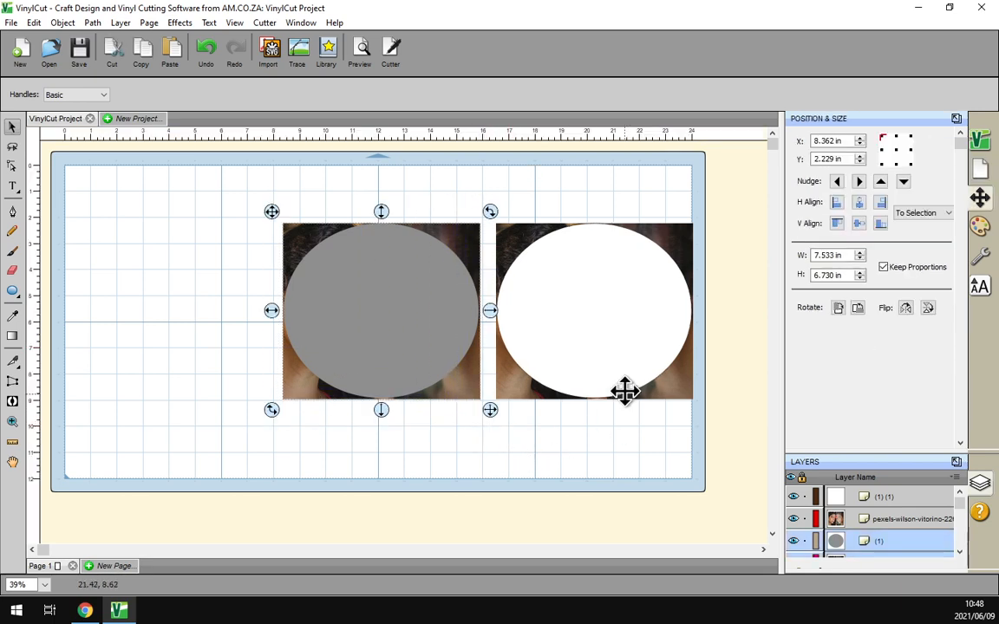
left_click(980, 259)
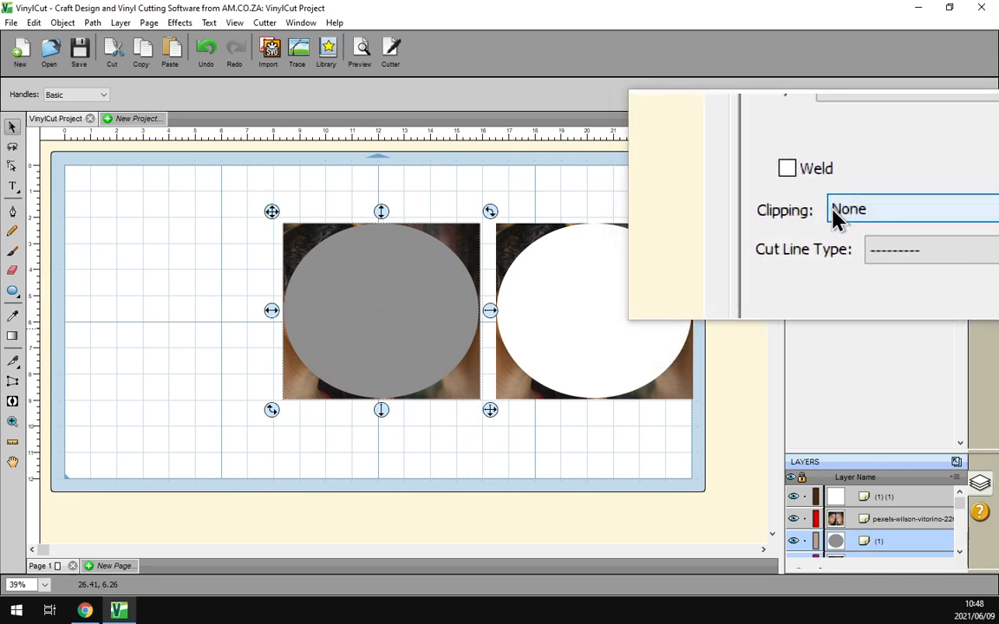
left_click(854, 215)
left_click(858, 271)
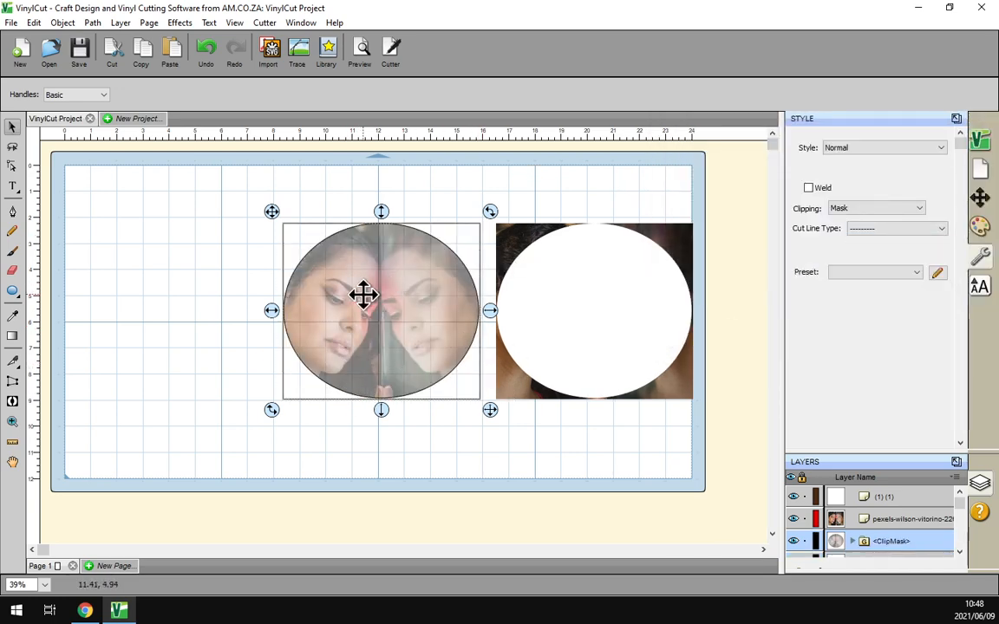
left_click(381, 457)
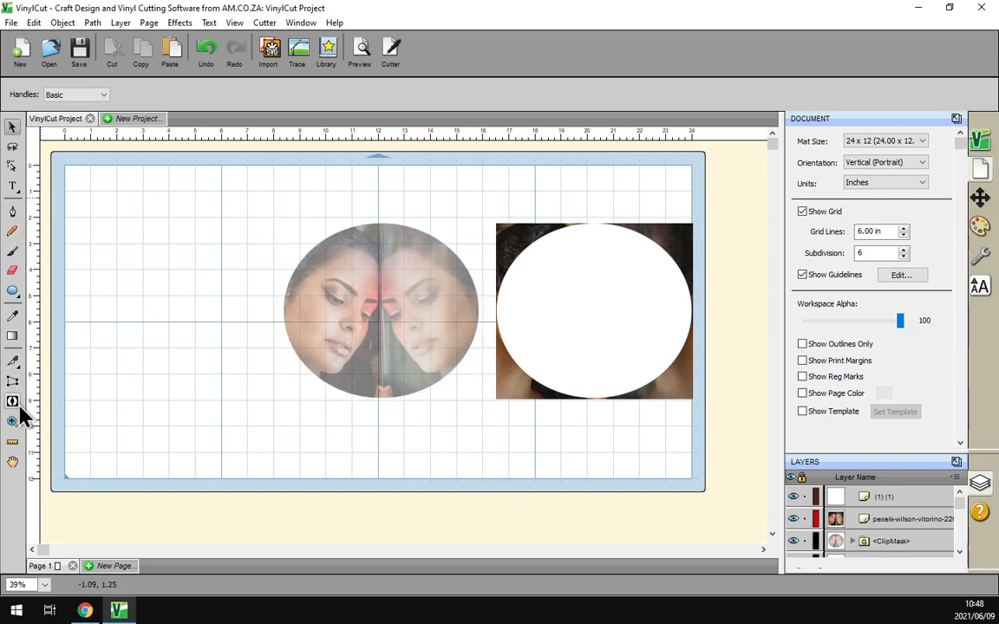
- Draw a tall ellipse about 2.34 by 3.45 in at the upper left of the masked middle photo and fill it with red
left_click(12, 293)
left_click_drag(229, 182, 289, 272)
left_click(12, 127)
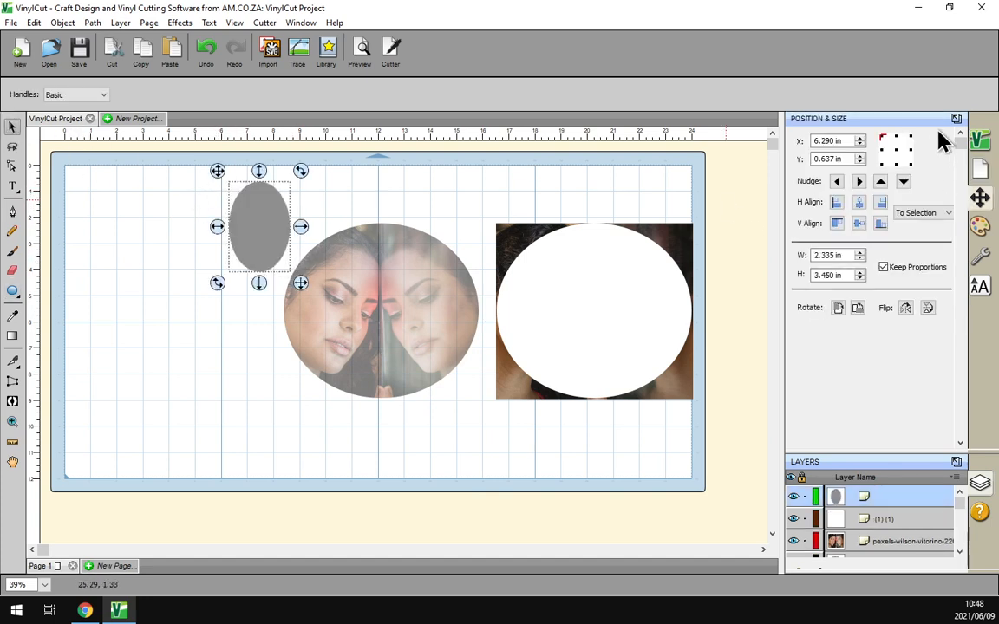
left_click(980, 226)
left_click(914, 143)
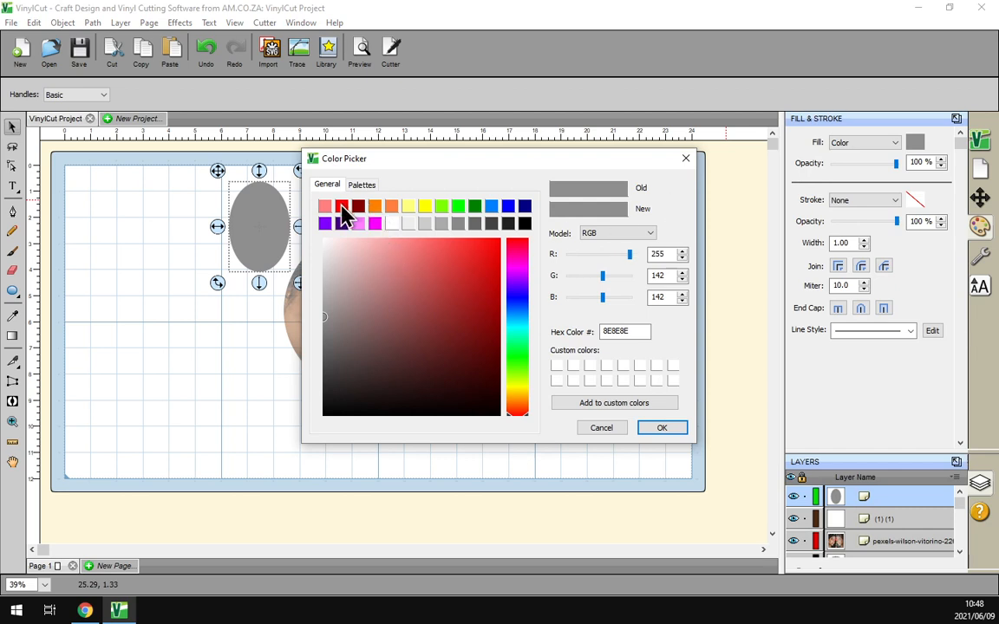
left_click(342, 207)
left_click(661, 427)
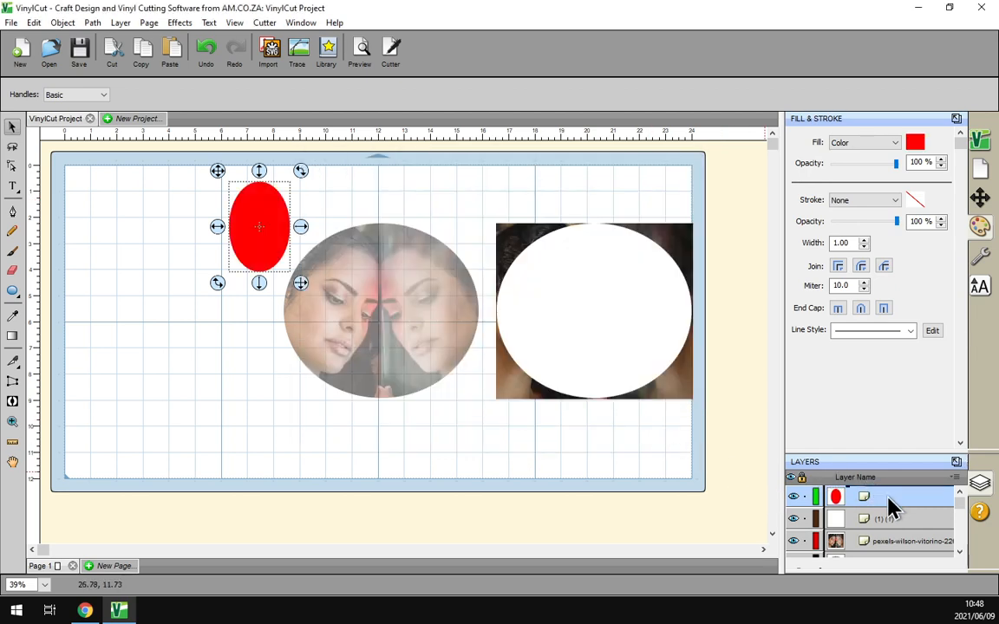
- Send the red ellipse's layer to the bottom of the stack and move the ellipse behind the masked middle photo
scroll(897, 529, "down", 2)
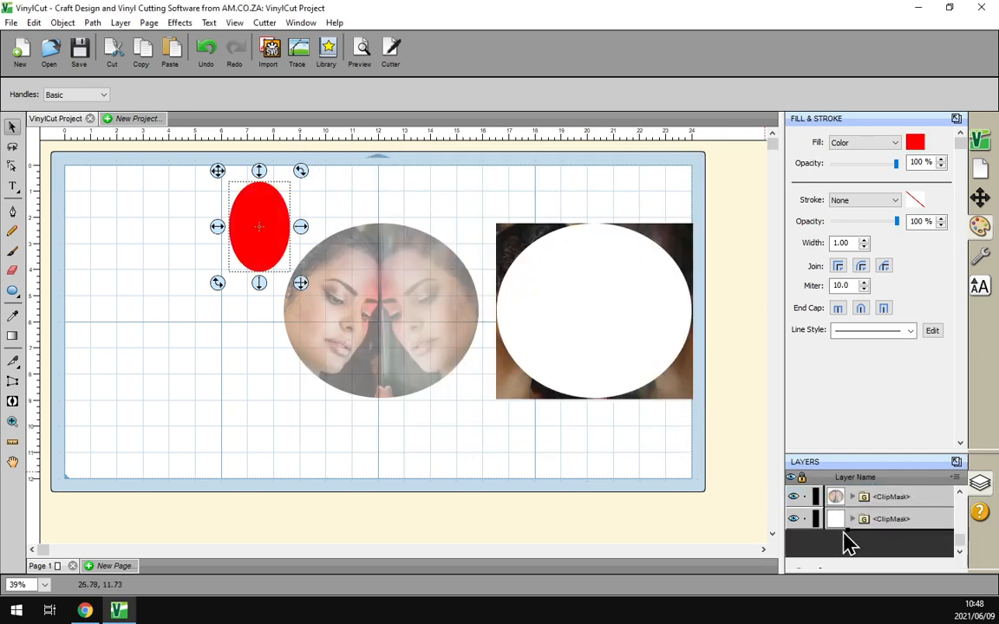
left_click_drag(272, 218, 338, 243)
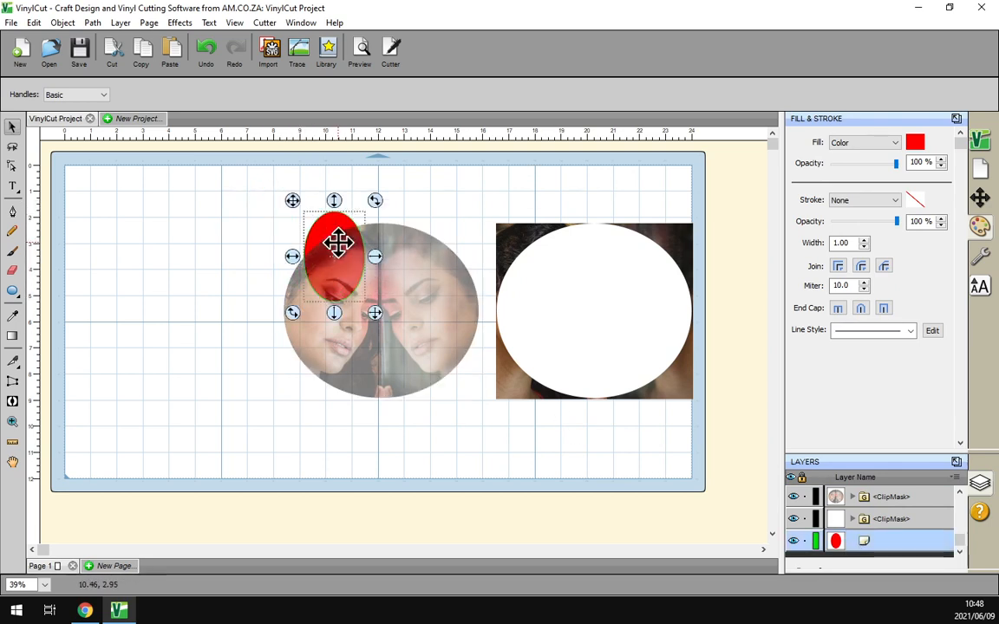
- Set the clipping style of the rightmost photo and its white ellipse to Mask
left_click(446, 200)
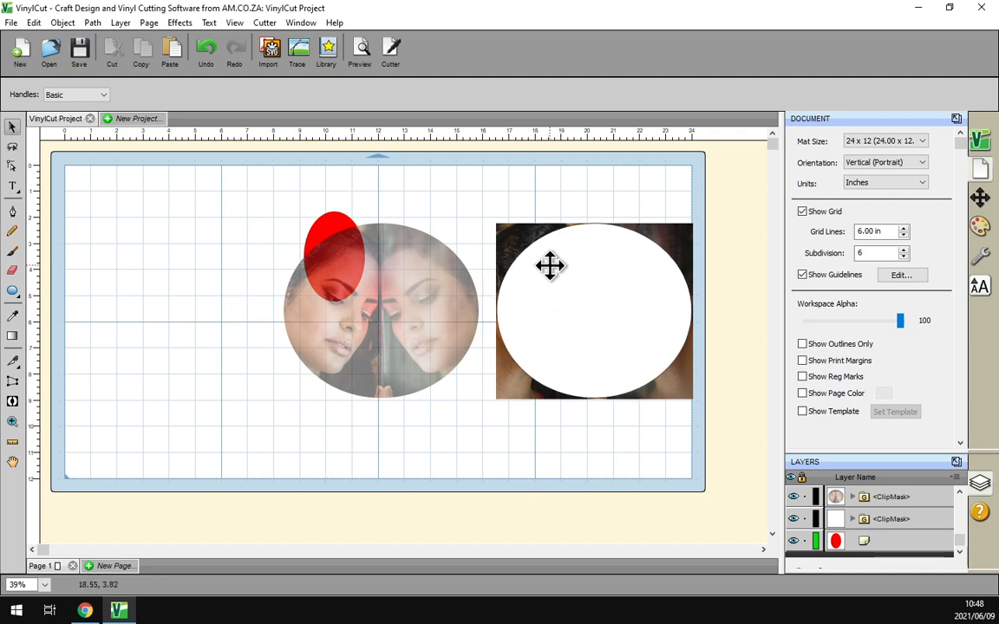
left_click(571, 303)
left_click_drag(473, 175, 704, 475)
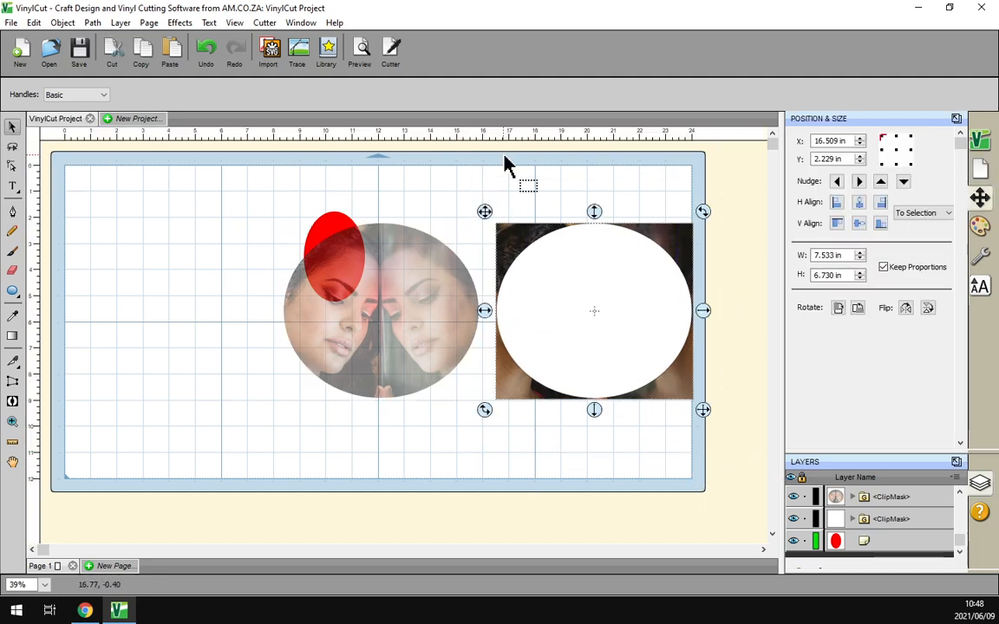
left_click(980, 256)
left_click(858, 208)
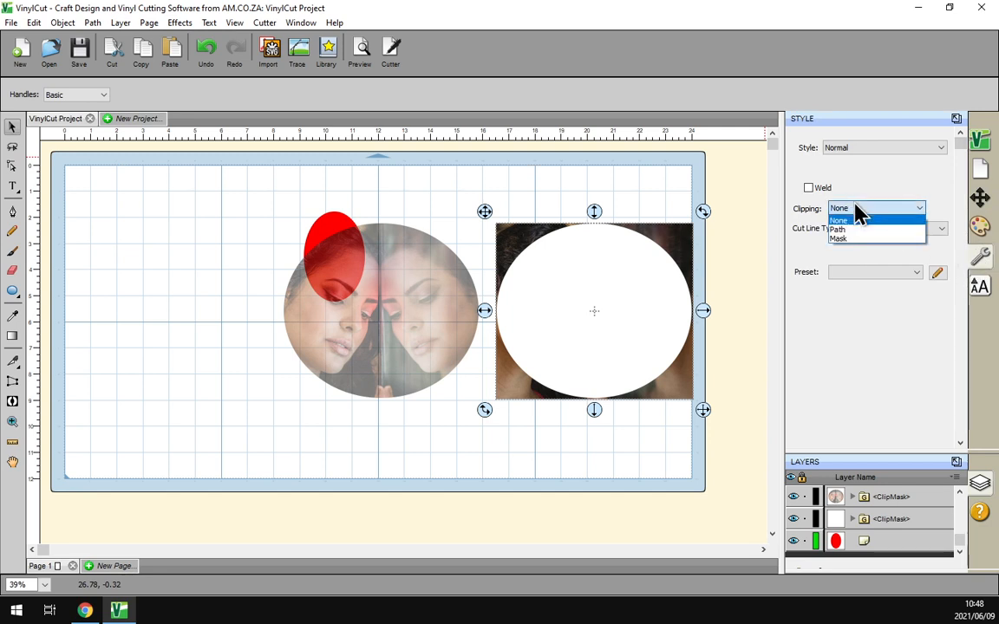
left_click(861, 238)
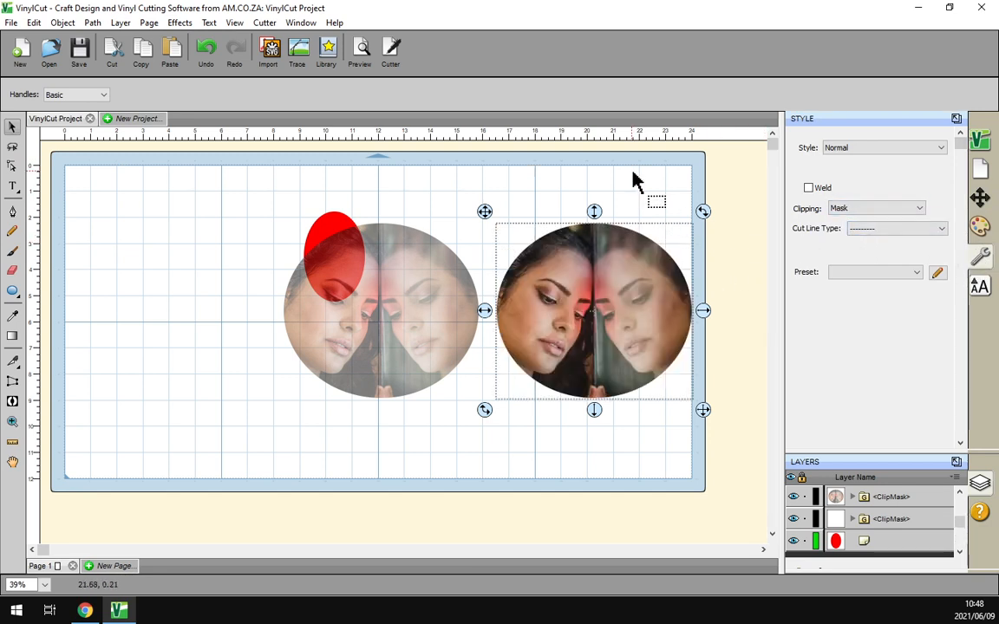
left_click(763, 382)
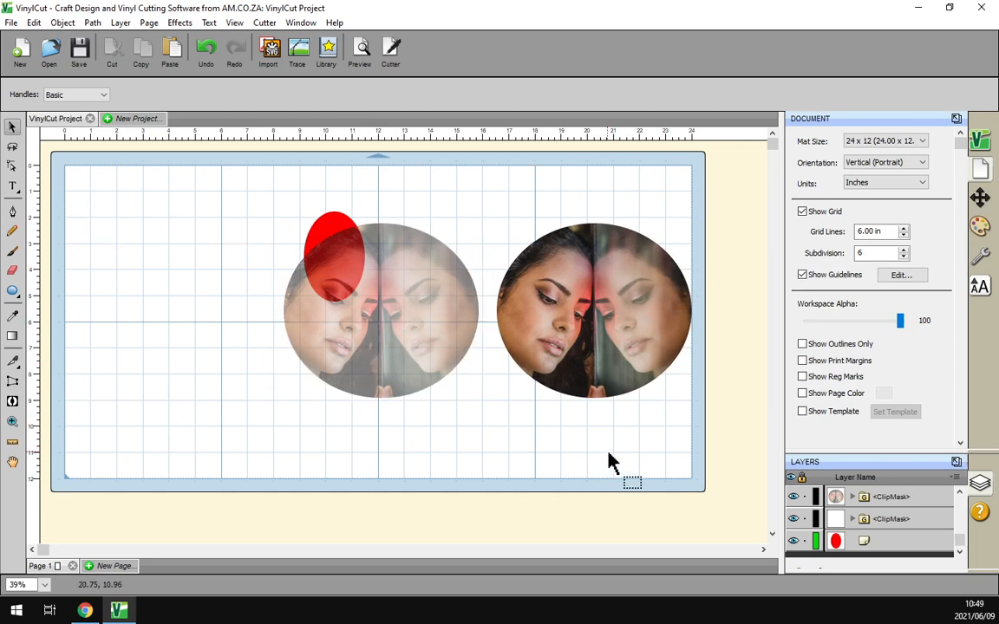
- Reset the clipping style of the rightmost photo and its white ellipse to None
left_click_drag(709, 463, 491, 211)
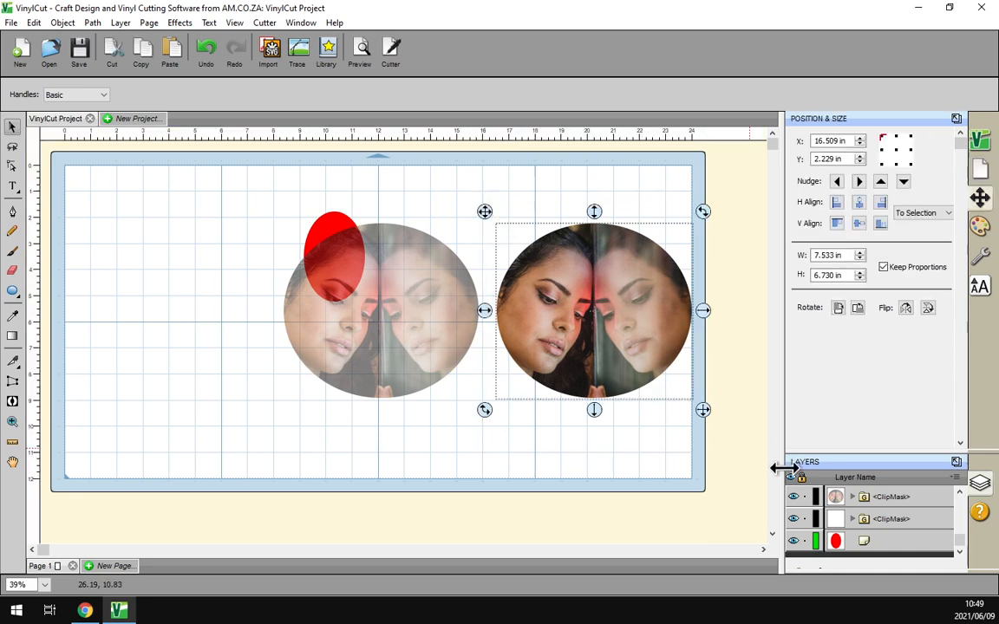
left_click(983, 255)
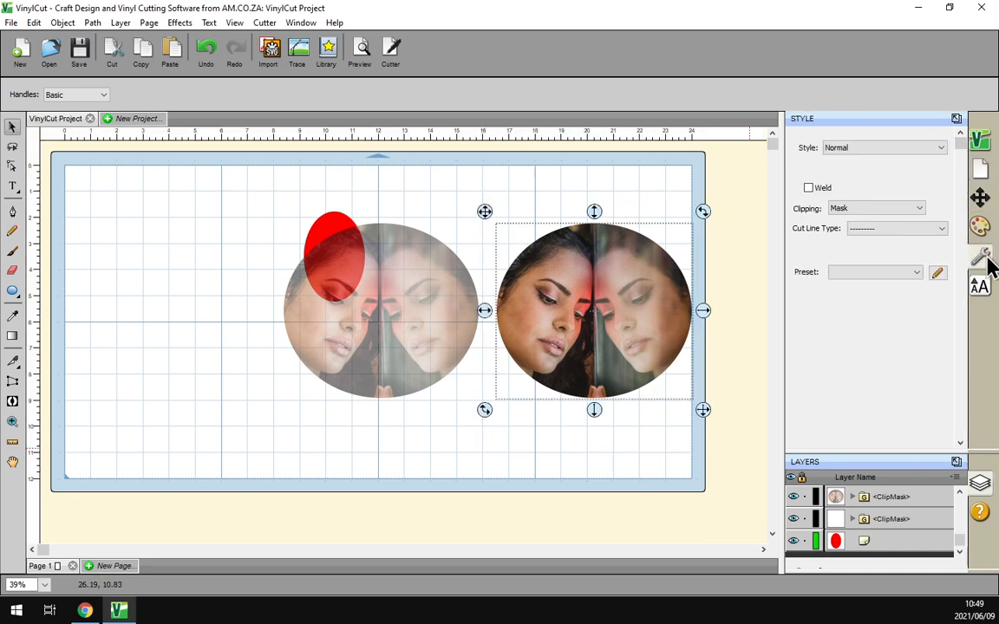
left_click(869, 208)
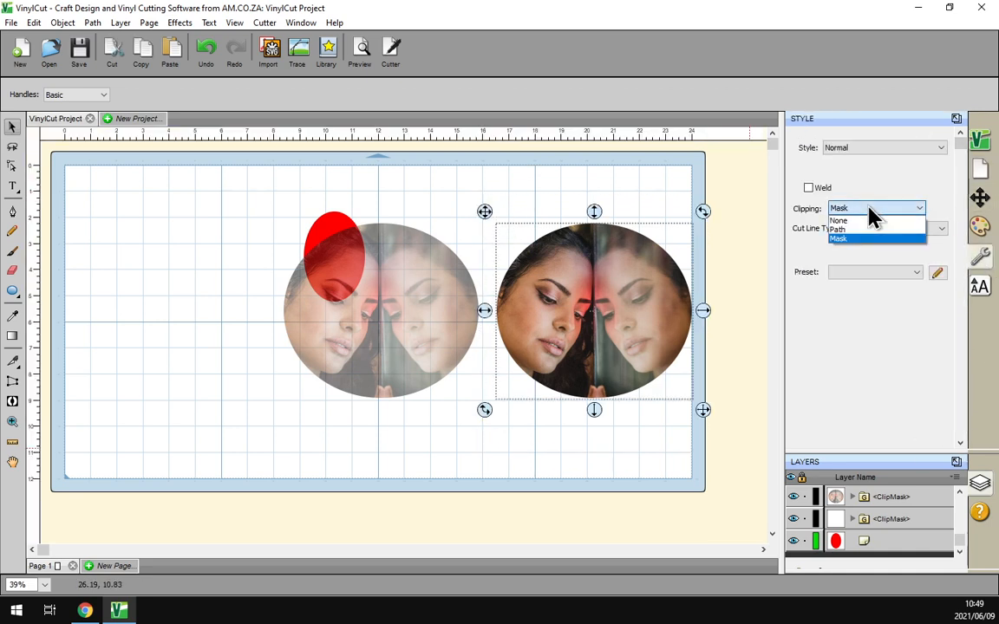
left_click(850, 222)
left_click(661, 459)
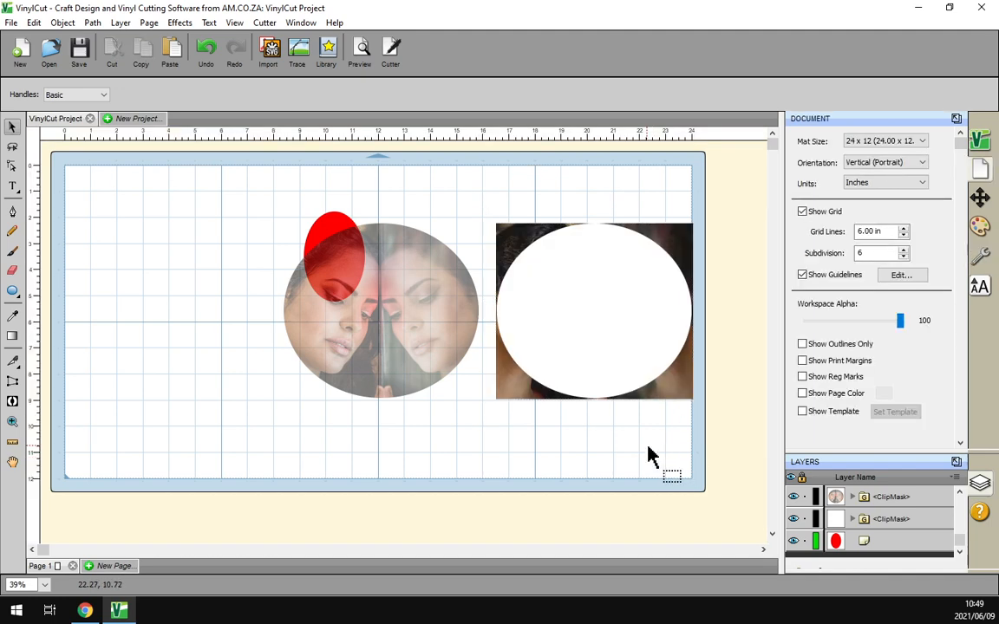
- Release the clip mask from the hidden first photo and its black ellipse
left_click_drag(281, 418, 54, 168)
left_click(63, 23)
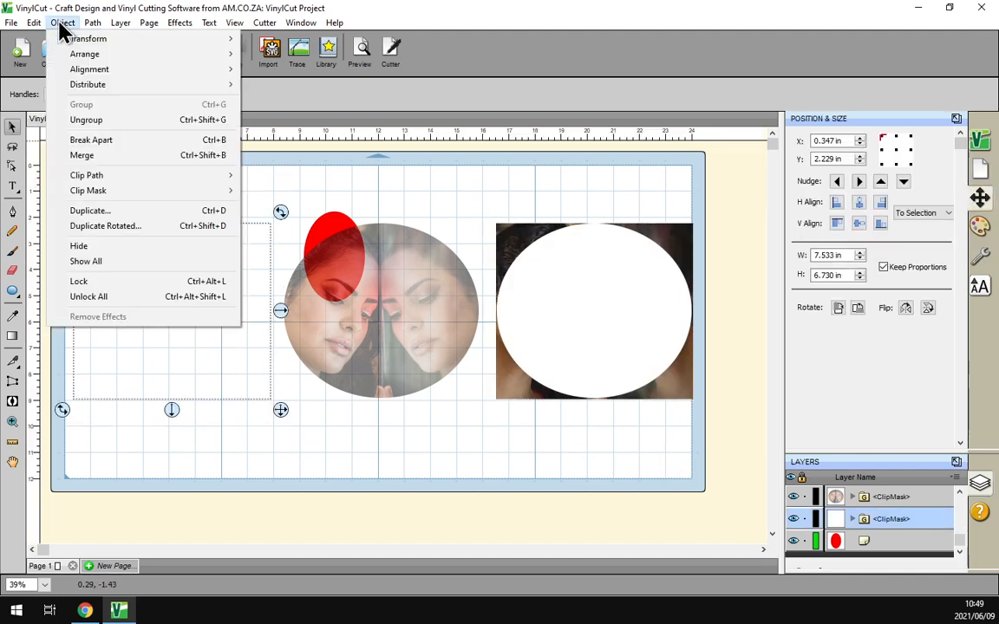
mouse_move(229, 192)
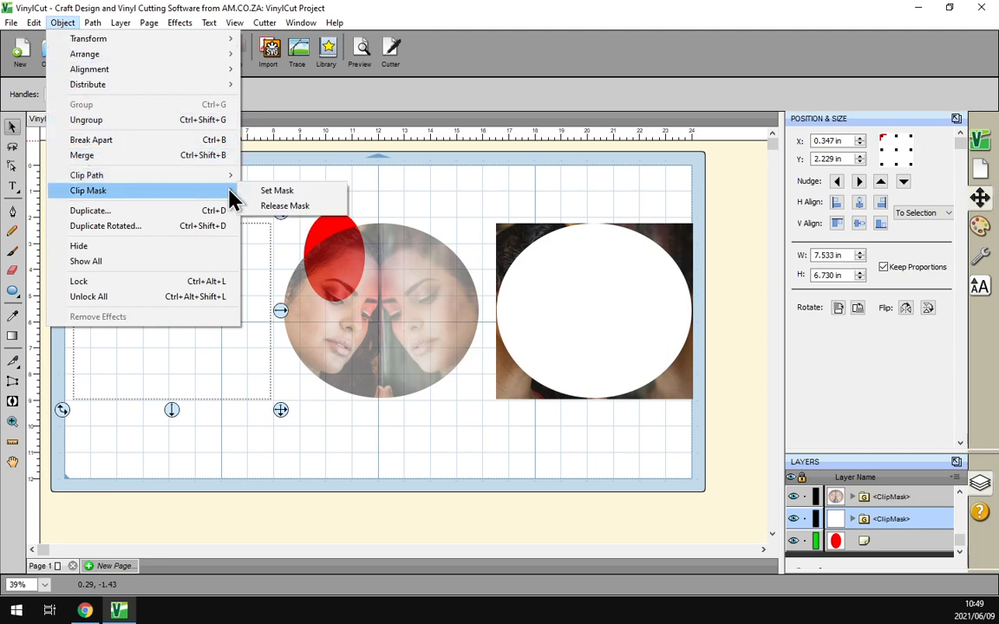
left_click(251, 208)
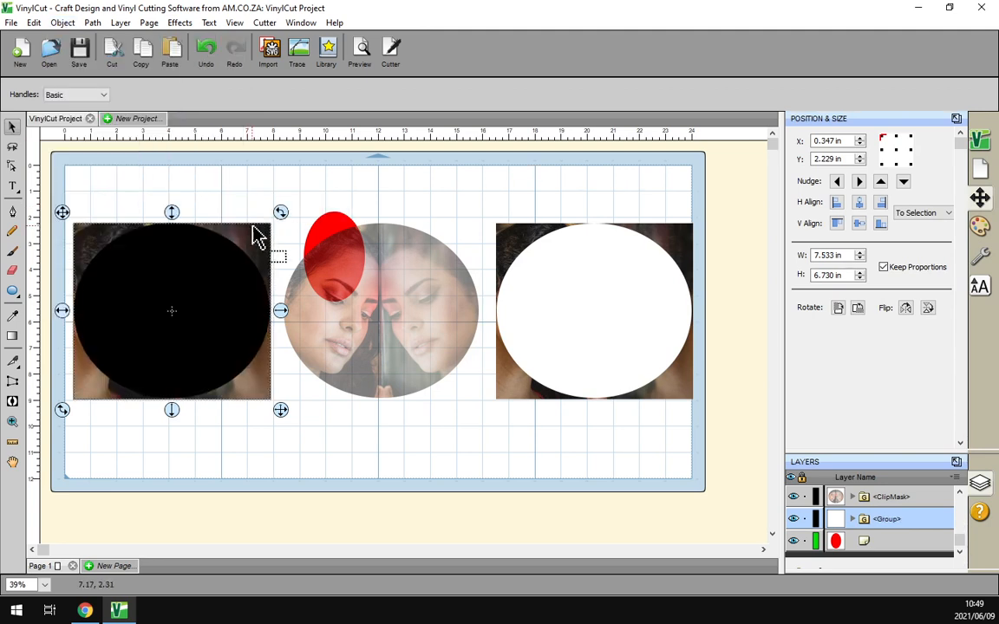
left_click(330, 455)
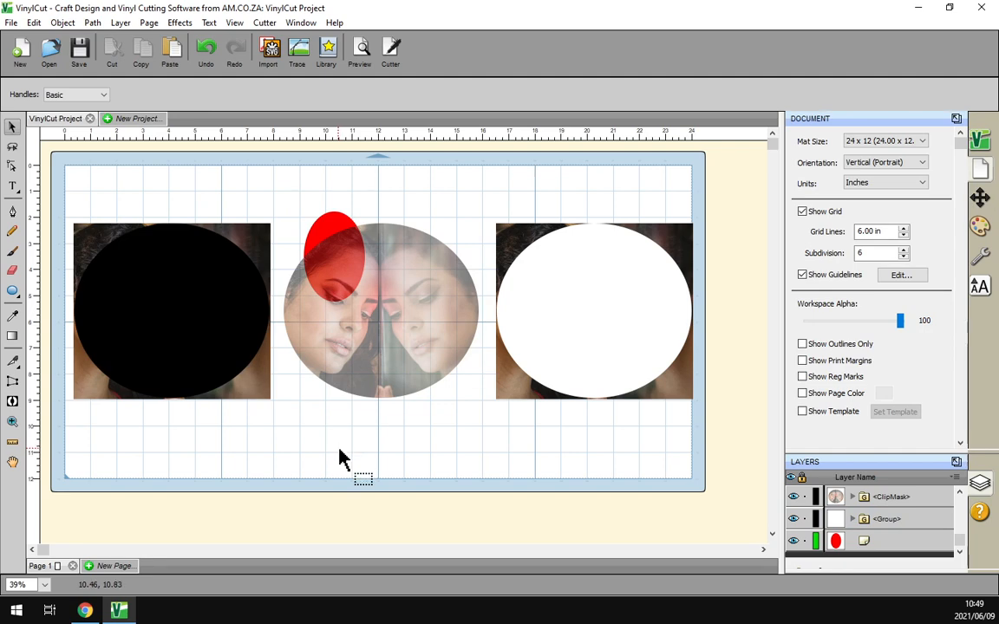
- Switch to Chrome and view the open vinylcut.co.za and softwaretraining.co.za pages
left_click(119, 612)
left_click(134, 11)
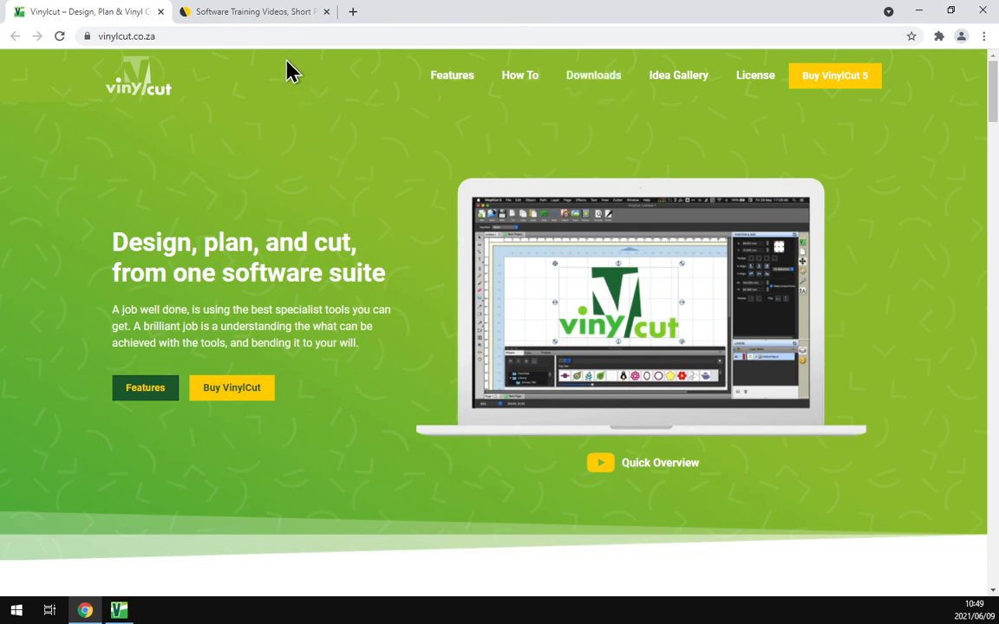
left_click(260, 12)
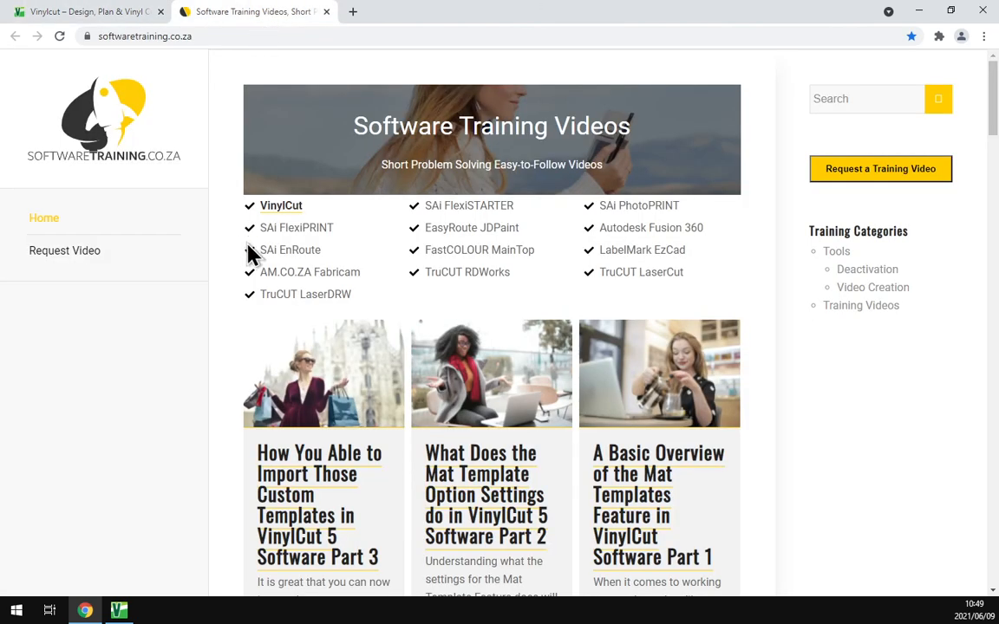